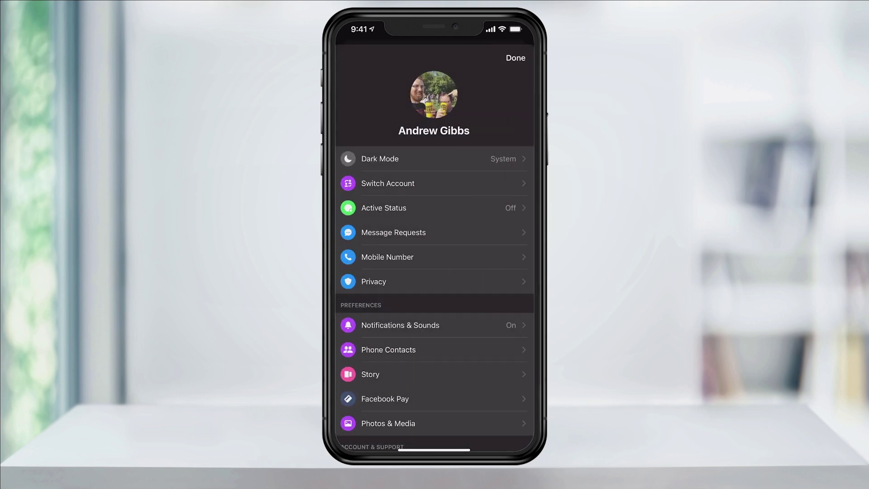
Close the Messenger profile settings after switching Active Status off, returning to Chats
{"action": "left_click", "coordinate": [515, 58]}
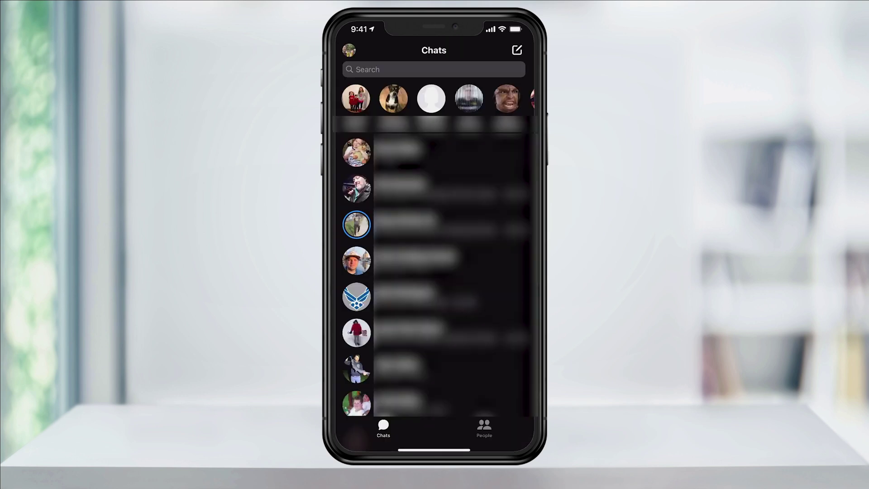